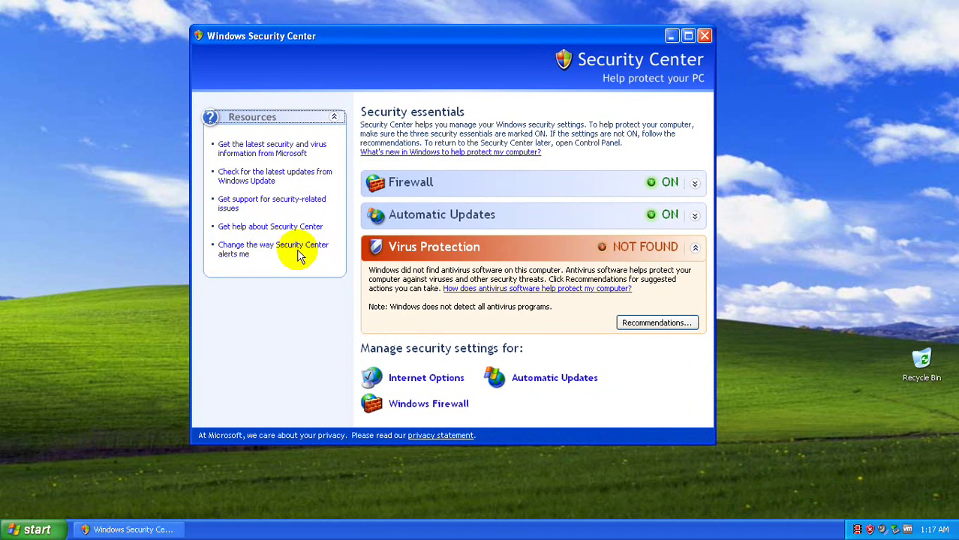
Step: Turn off the Security Center alerts for Firewall, Automatic Updates and Virus Protection, and close the Security Center
click(229, 262)
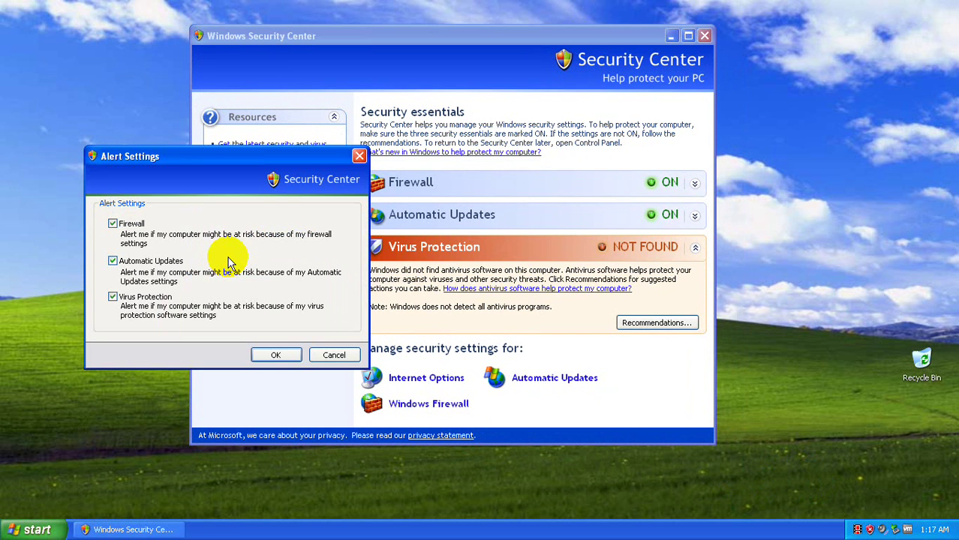
click(129, 224)
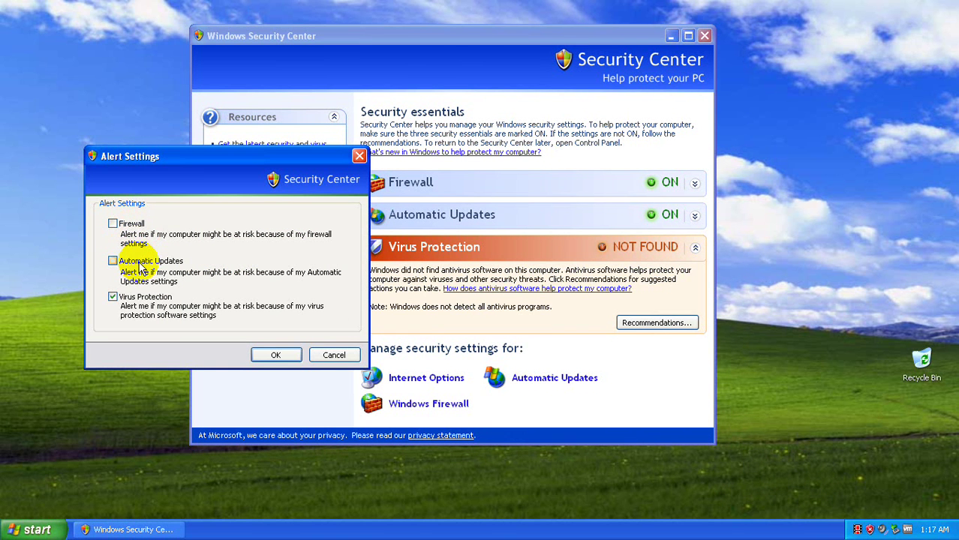
click(143, 300)
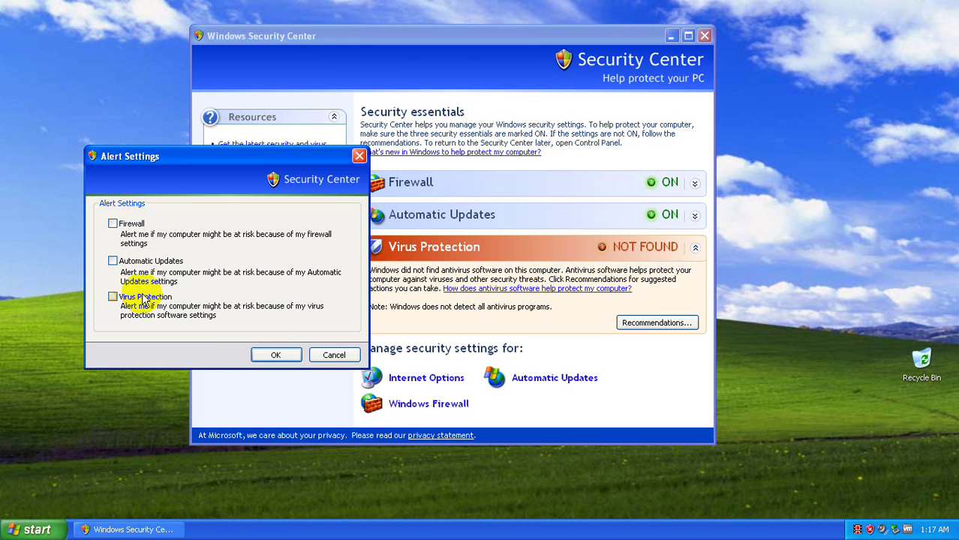
click(264, 357)
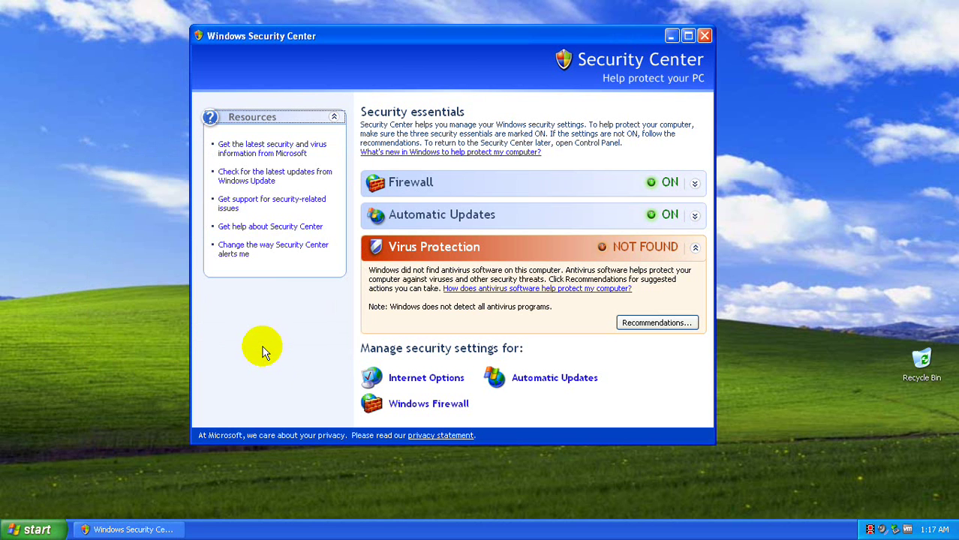
click(705, 35)
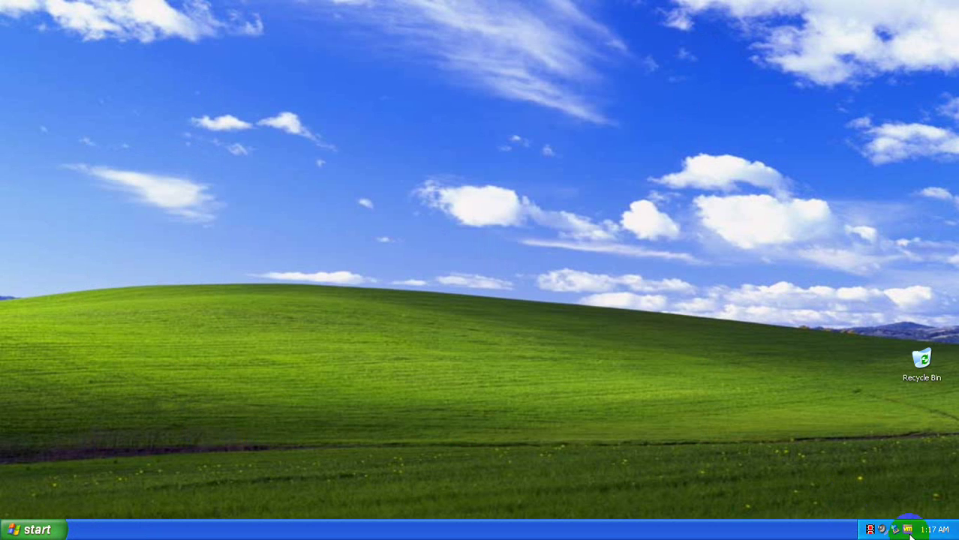
right_click(469, 248)
click(479, 266)
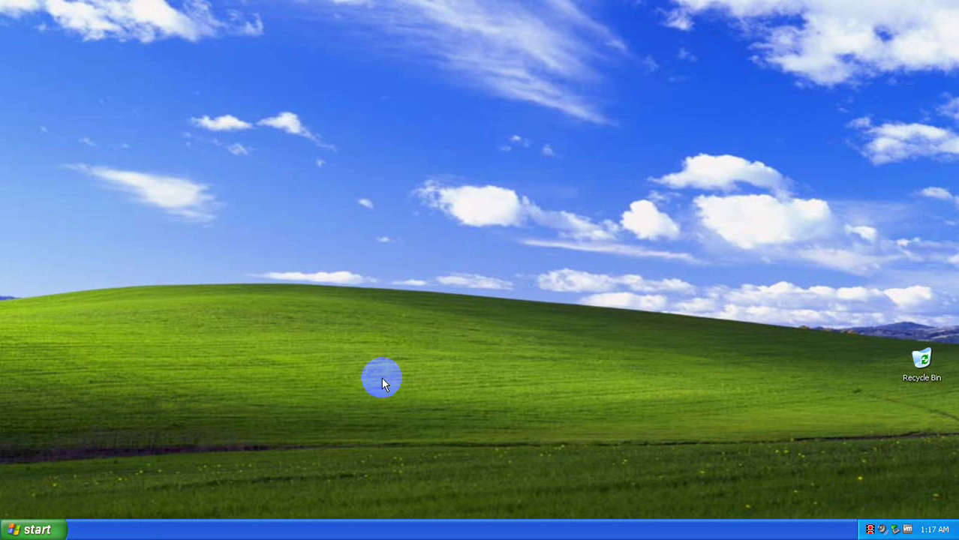
click(19, 530)
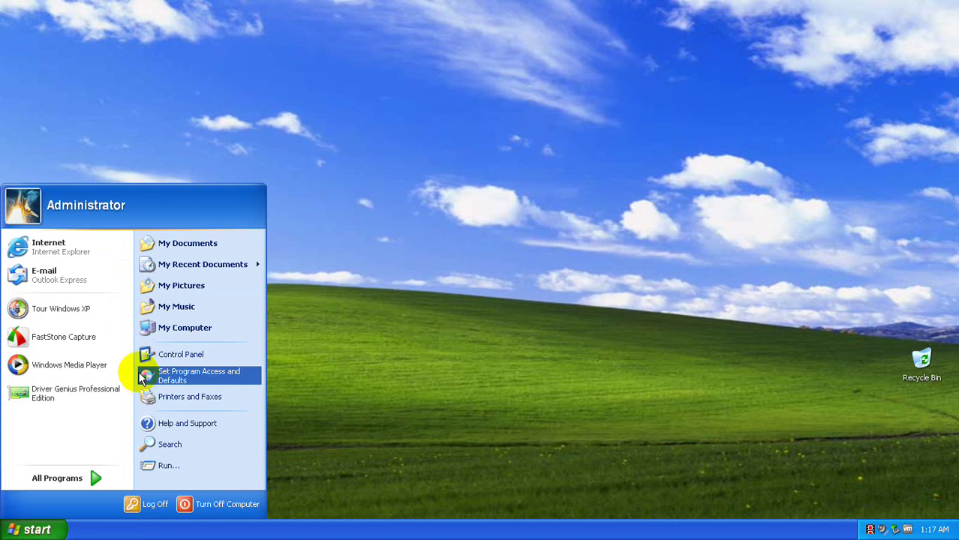
click(331, 530)
Step: Switch the Start menu style to Classic Start menu in the taskbar properties
right_click(359, 531)
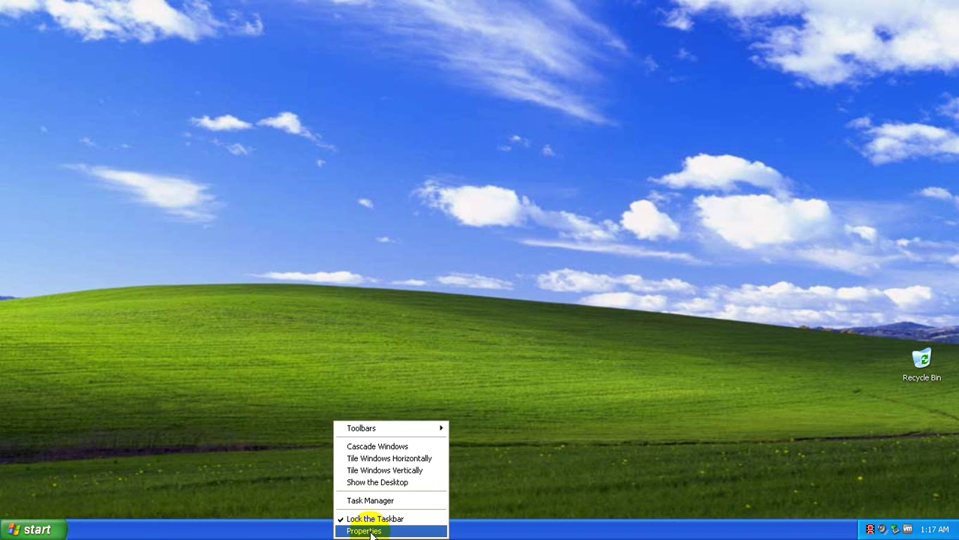
click(373, 532)
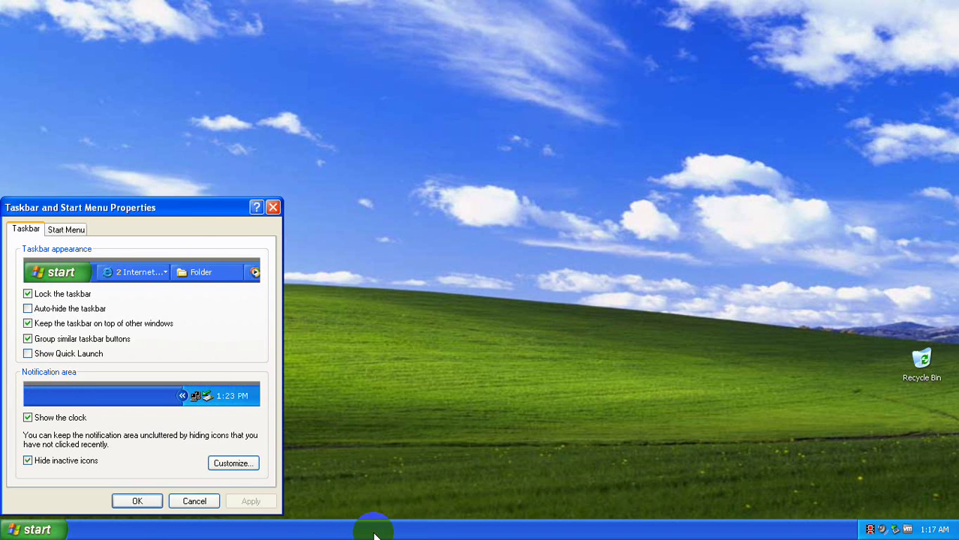
drag(186, 215, 308, 188)
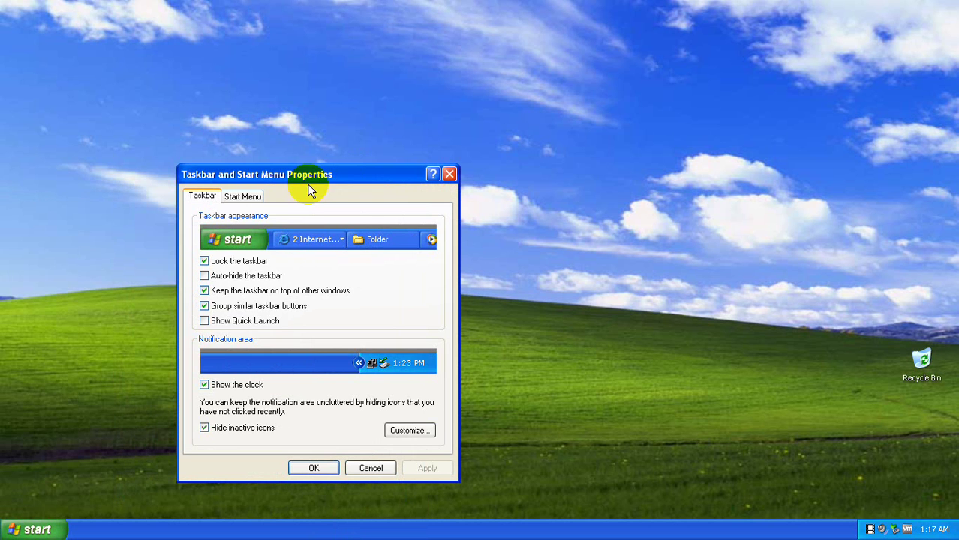
click(234, 198)
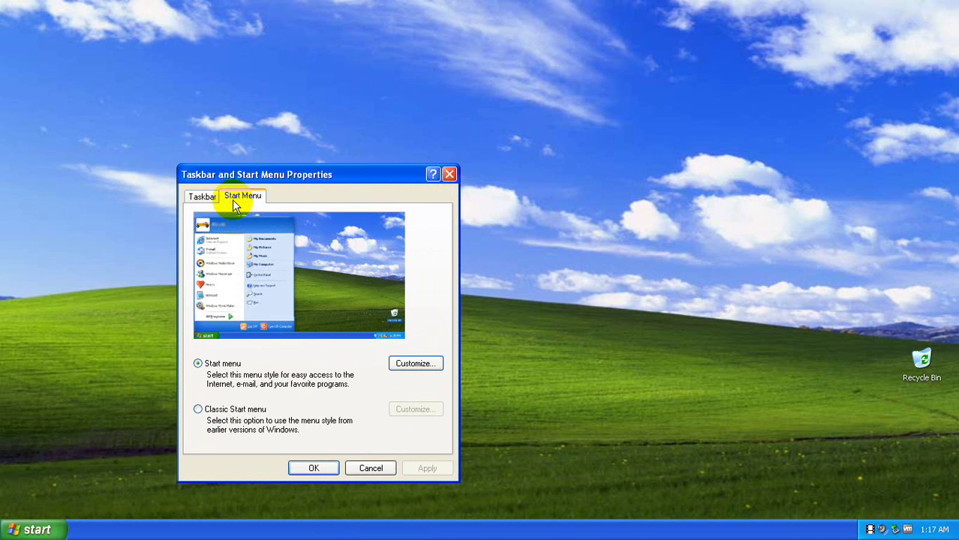
click(204, 411)
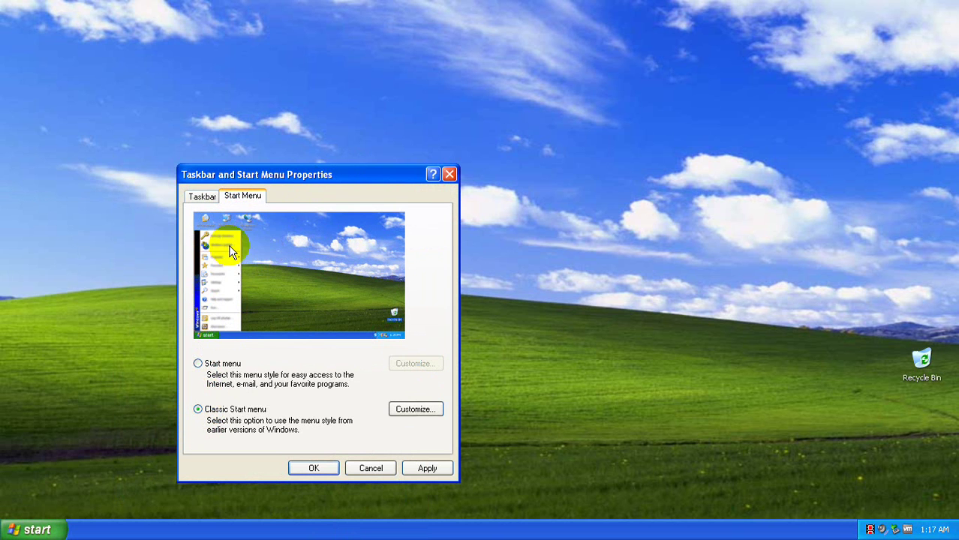
click(221, 365)
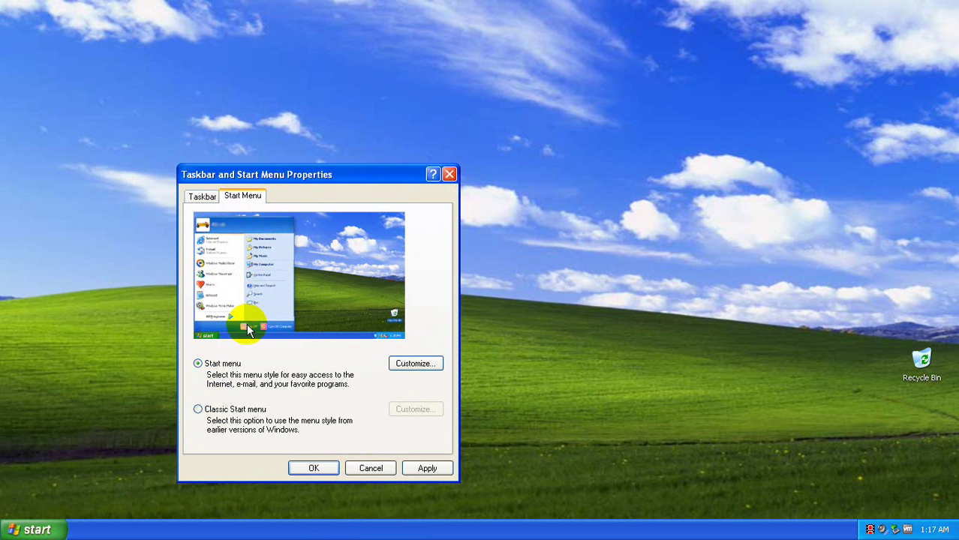
click(222, 410)
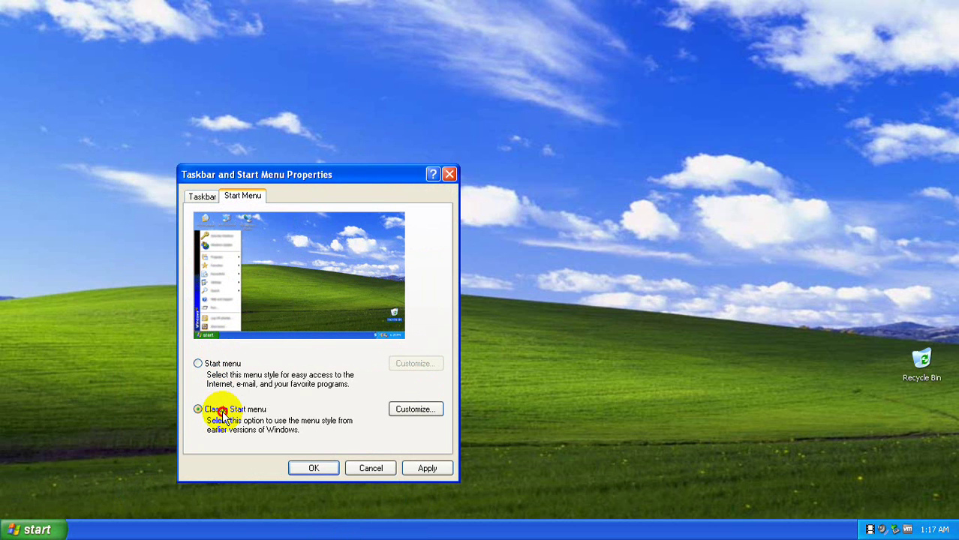
click(297, 465)
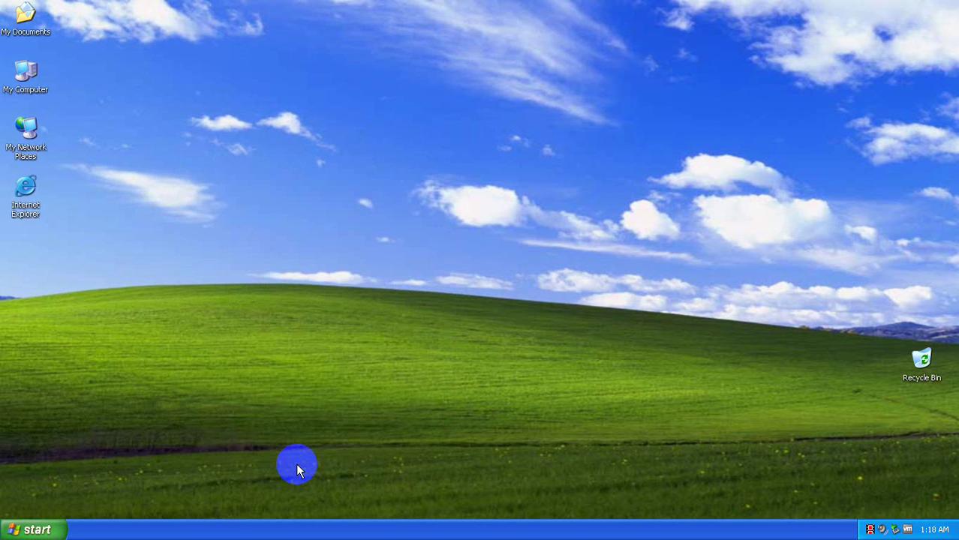
drag(155, 34, 132, 111)
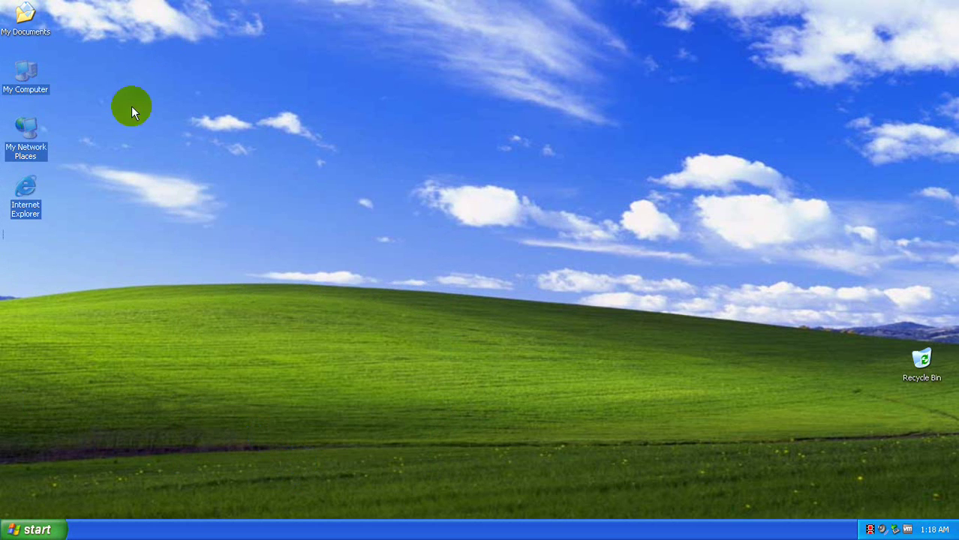
click(195, 250)
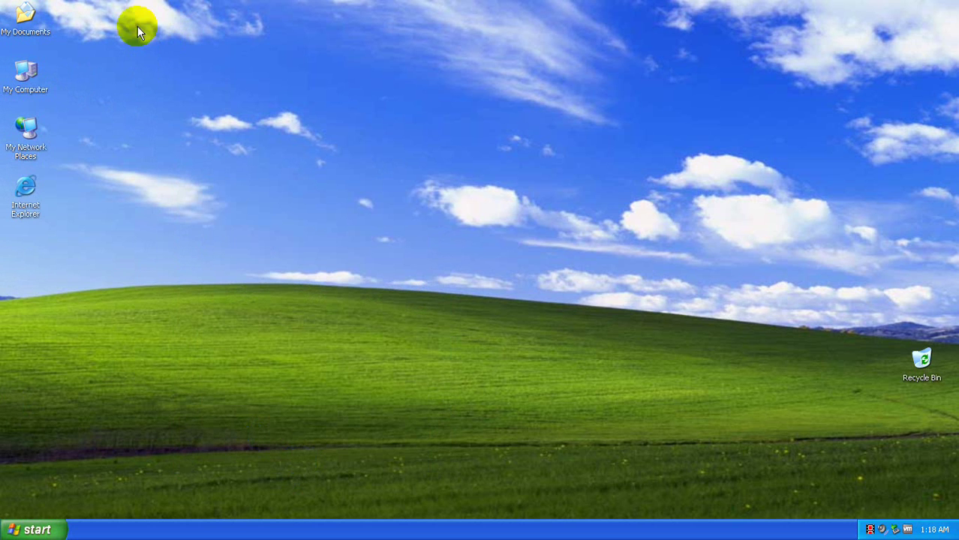
drag(137, 27, 3, 342)
click(51, 332)
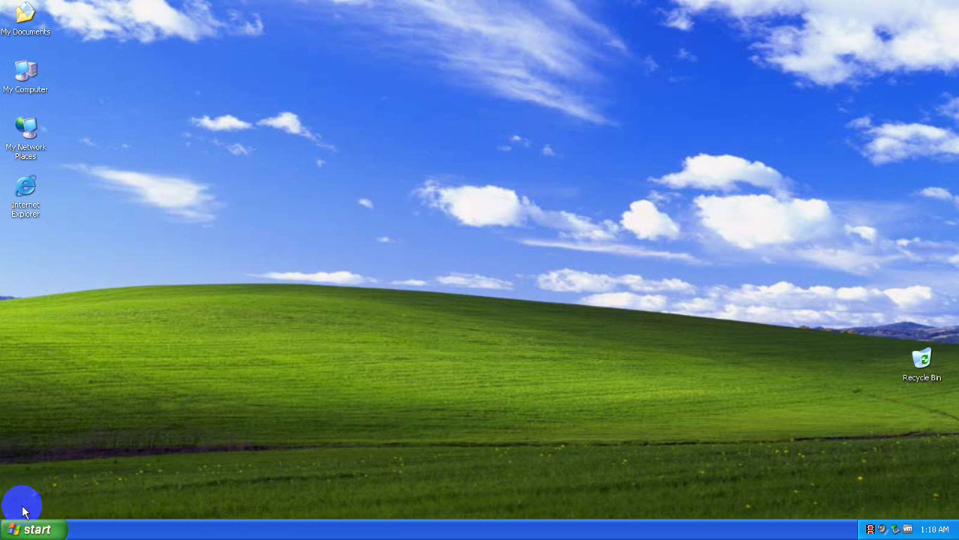
Step: Delete the Windows Update entry from the Start menu, sending it to the Recycle Bin
click(27, 531)
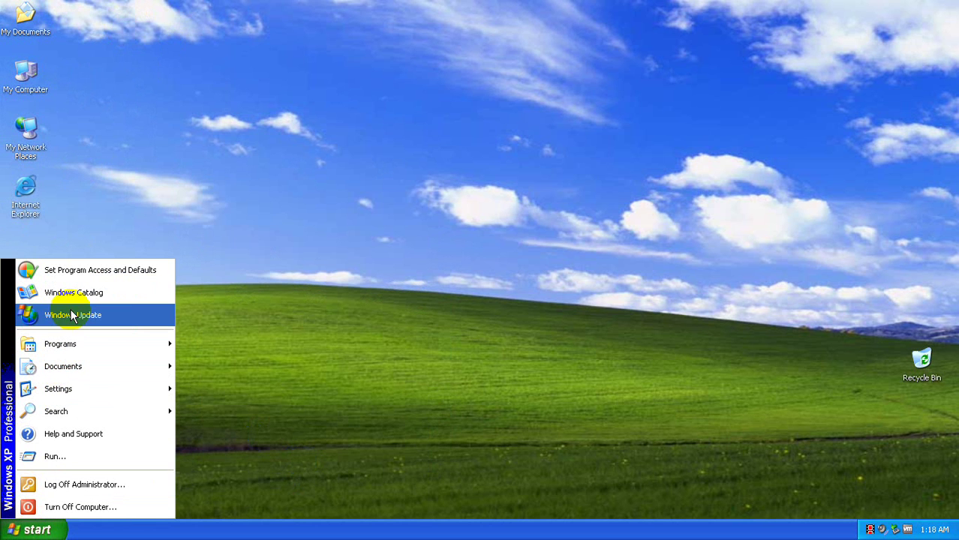
right_click(100, 317)
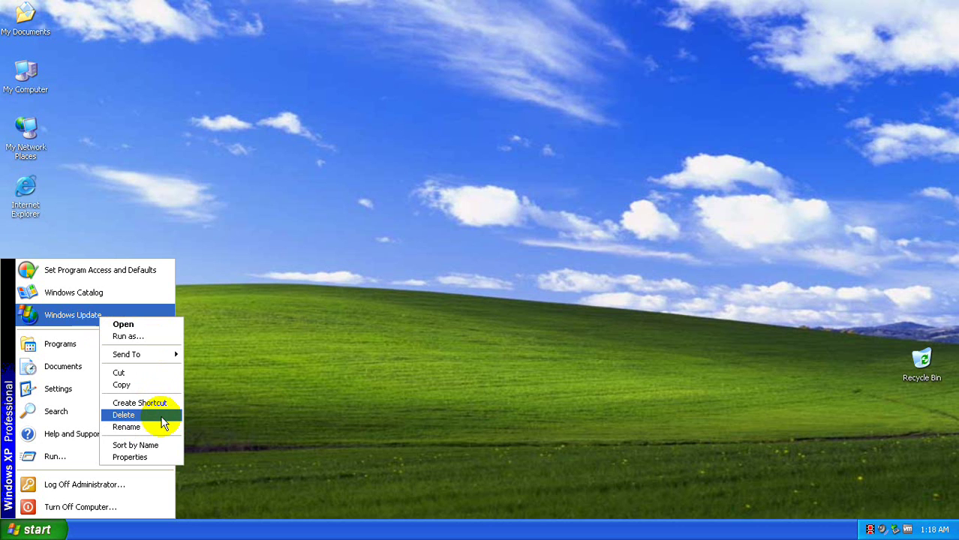
click(161, 418)
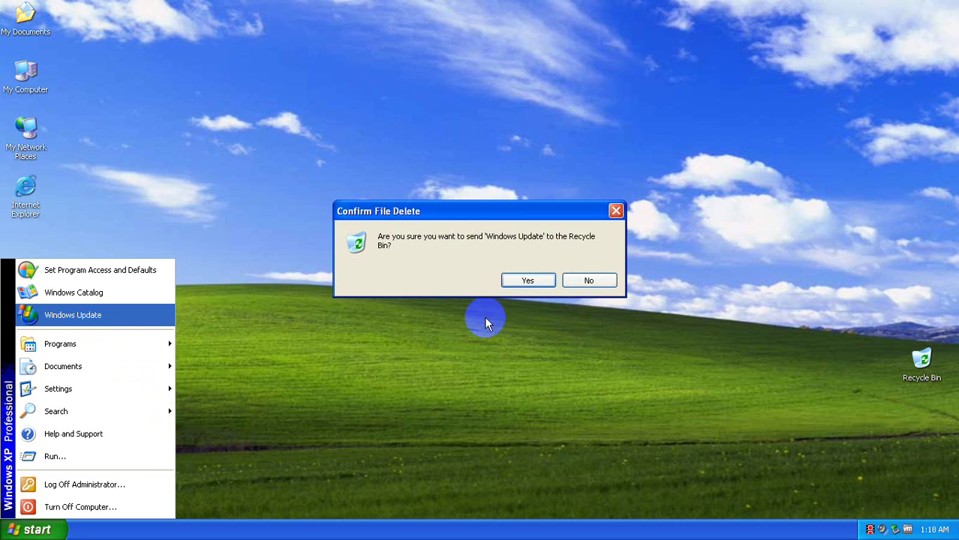
click(521, 279)
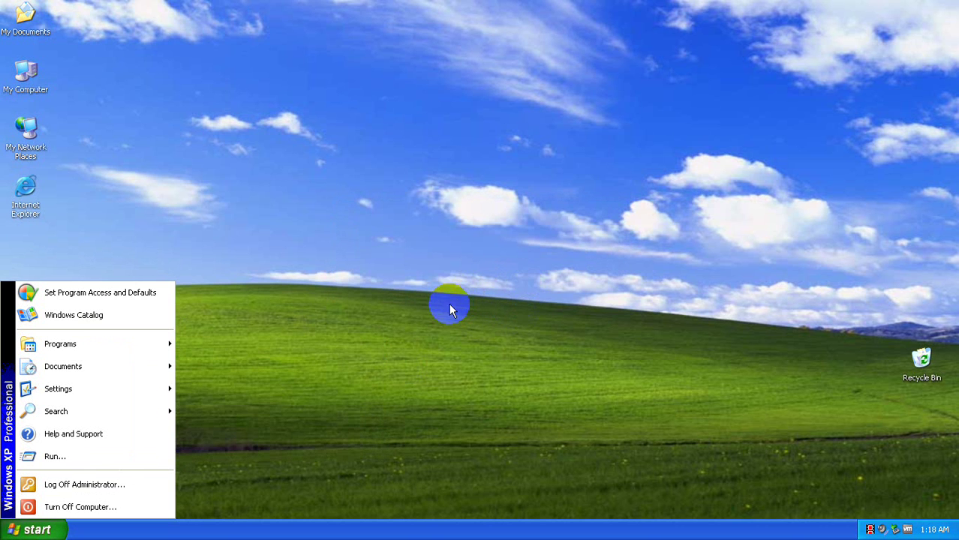
click(434, 379)
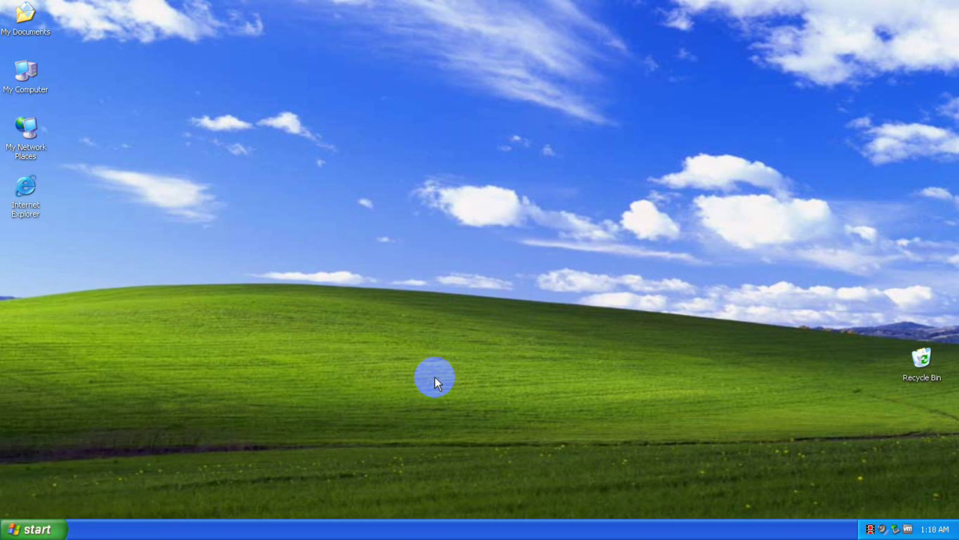
right_click(333, 158)
click(366, 179)
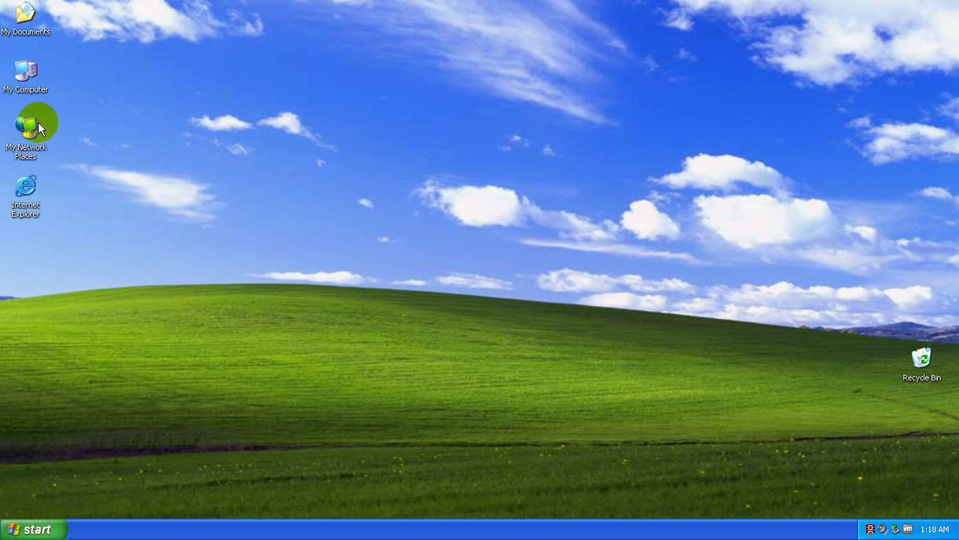
Step: In the My Computer system properties, select the option to turn off Automatic Updates
right_click(30, 90)
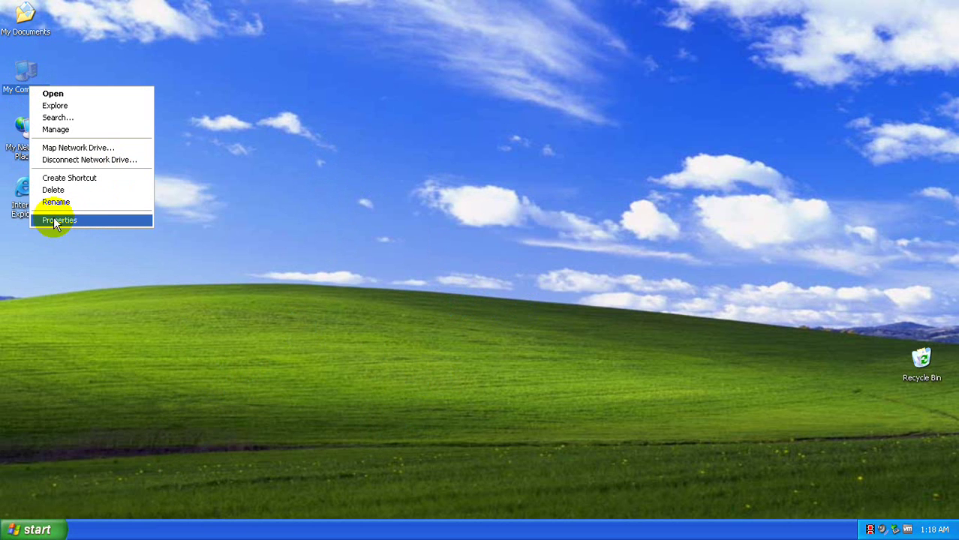
click(75, 219)
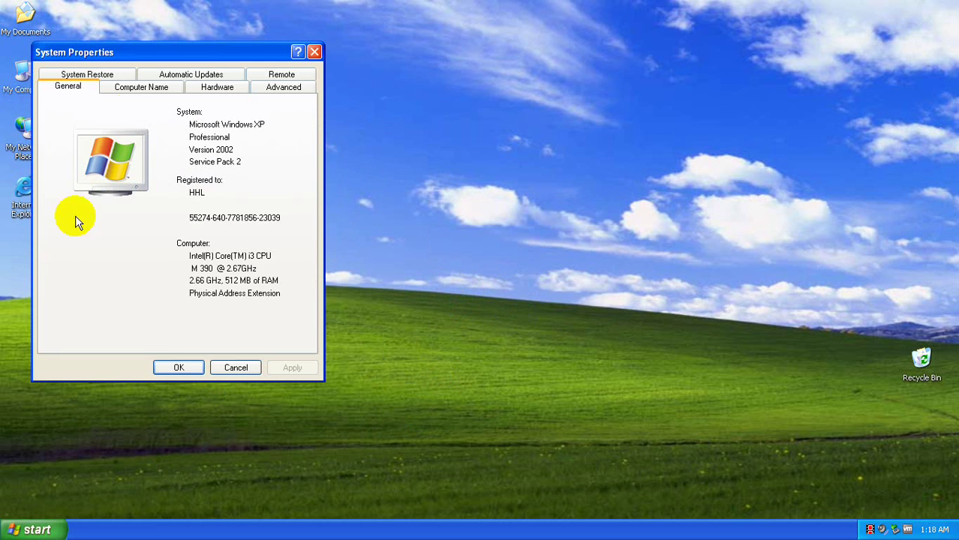
click(160, 78)
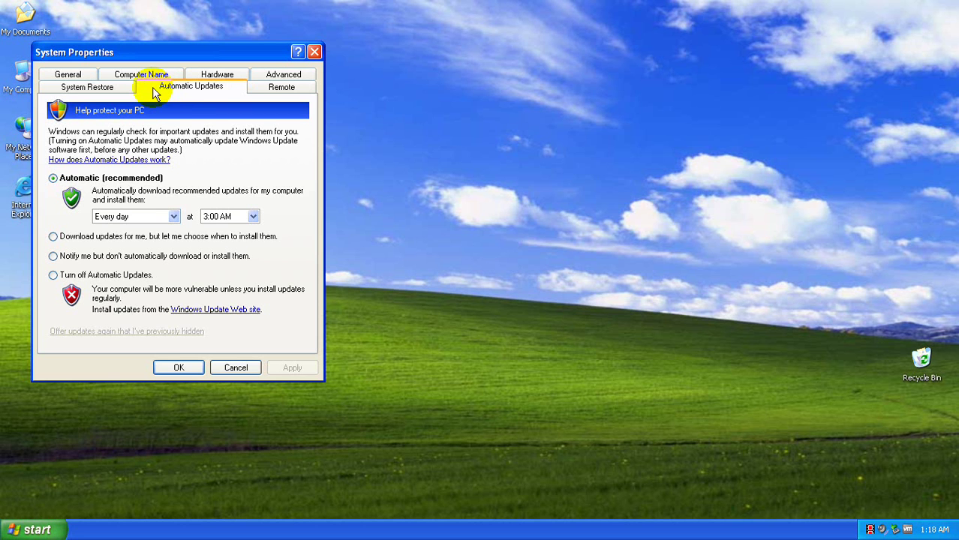
click(103, 278)
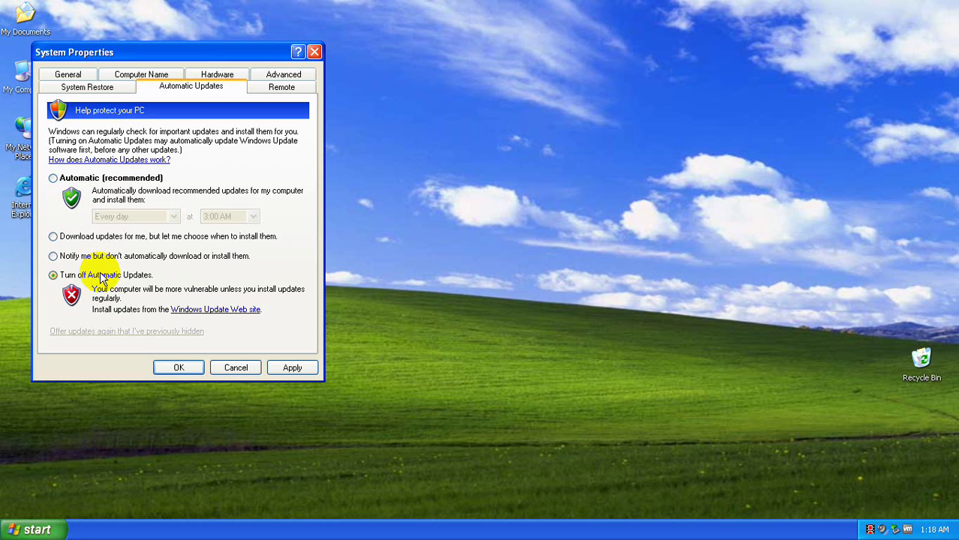
Step: Disable event logging, administrative alert and automatic restart on system failure, set debugging information to (none), and apply the system properties
click(261, 78)
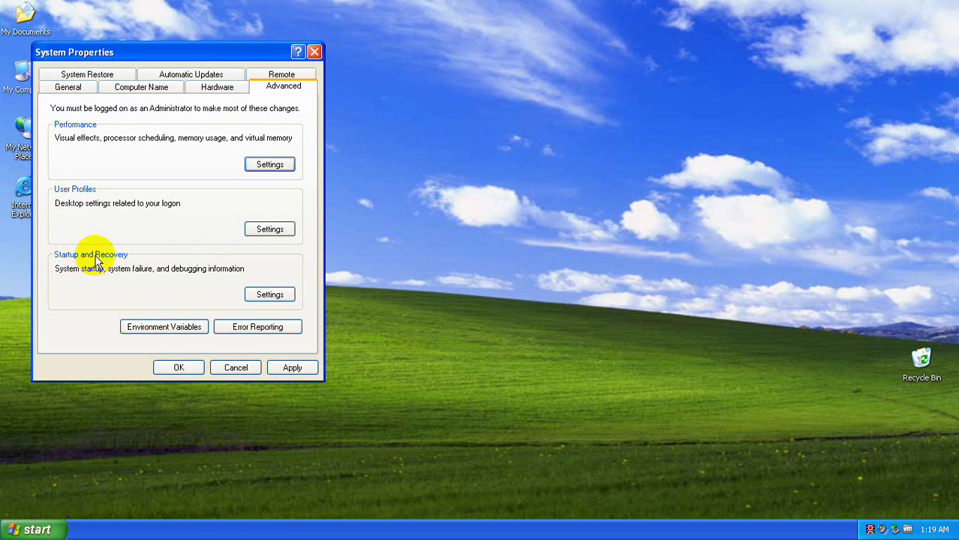
click(255, 295)
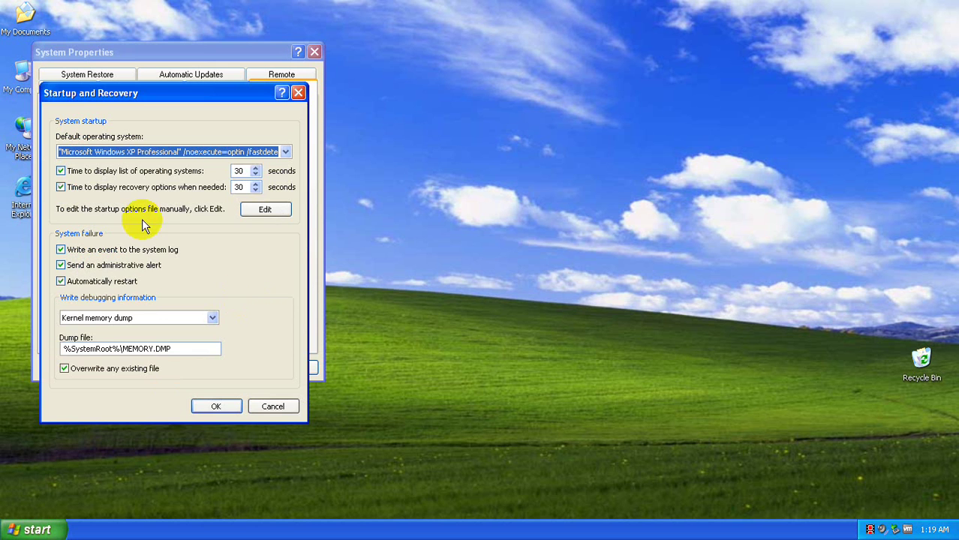
click(118, 251)
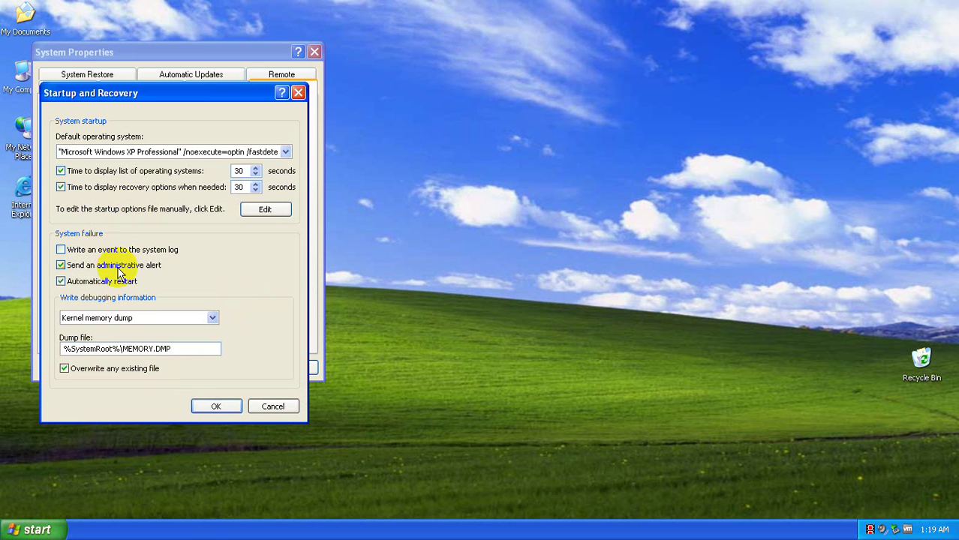
click(117, 266)
click(120, 287)
click(127, 318)
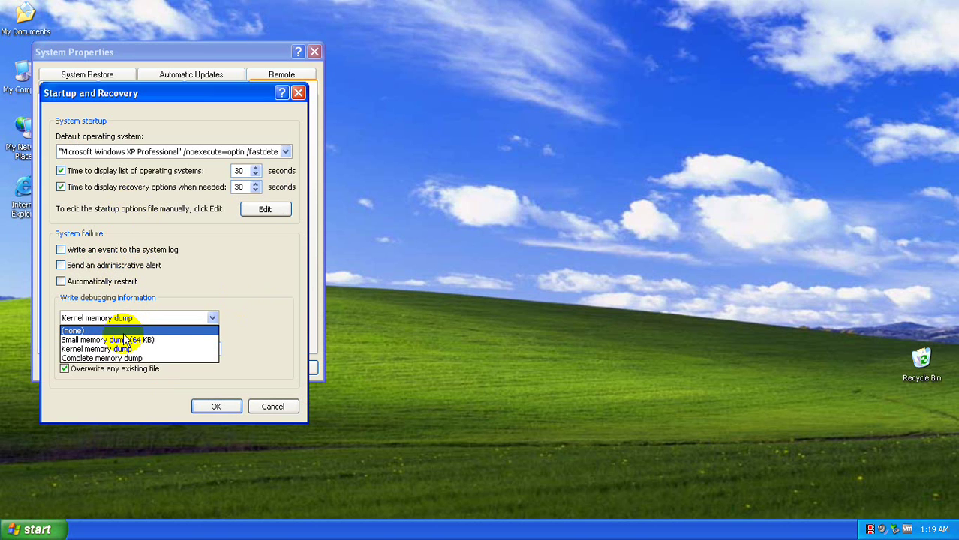
click(187, 331)
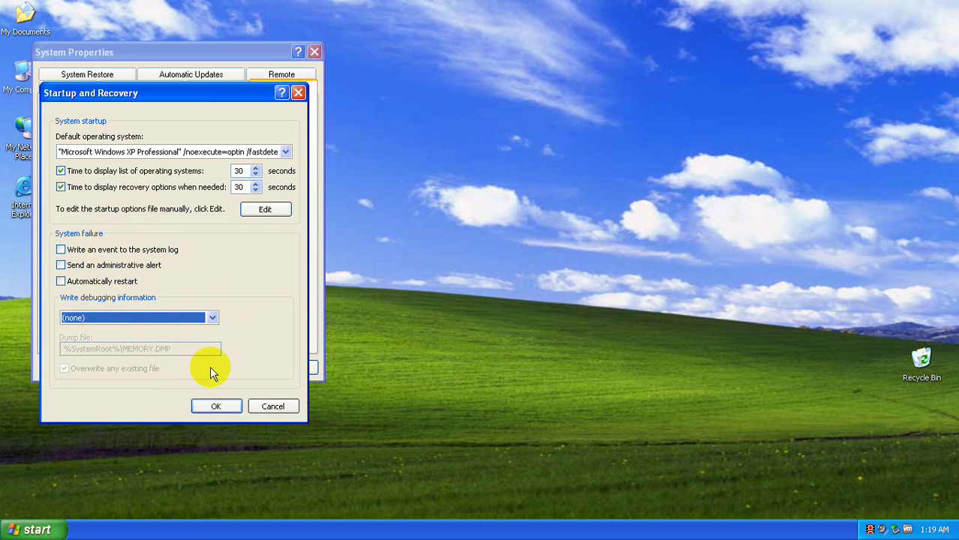
click(216, 407)
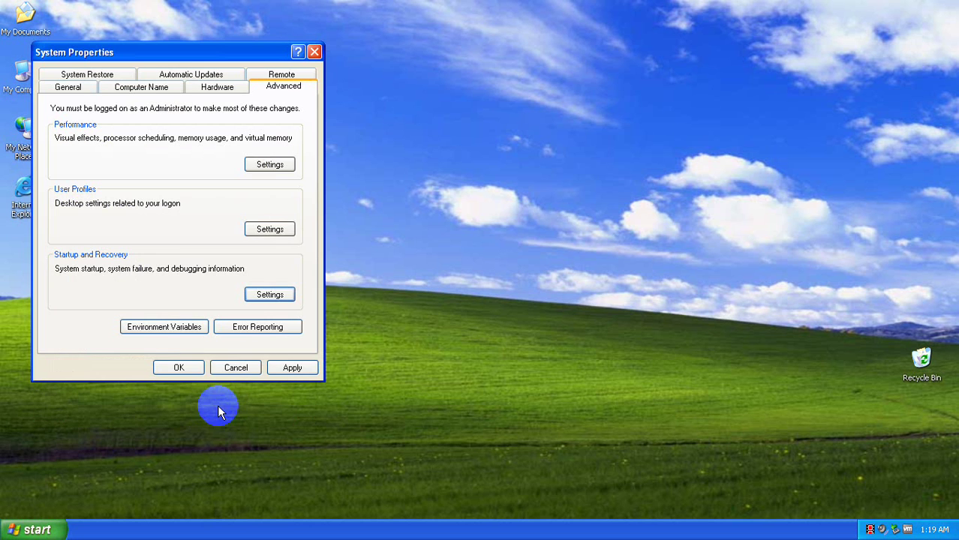
click(290, 370)
click(189, 367)
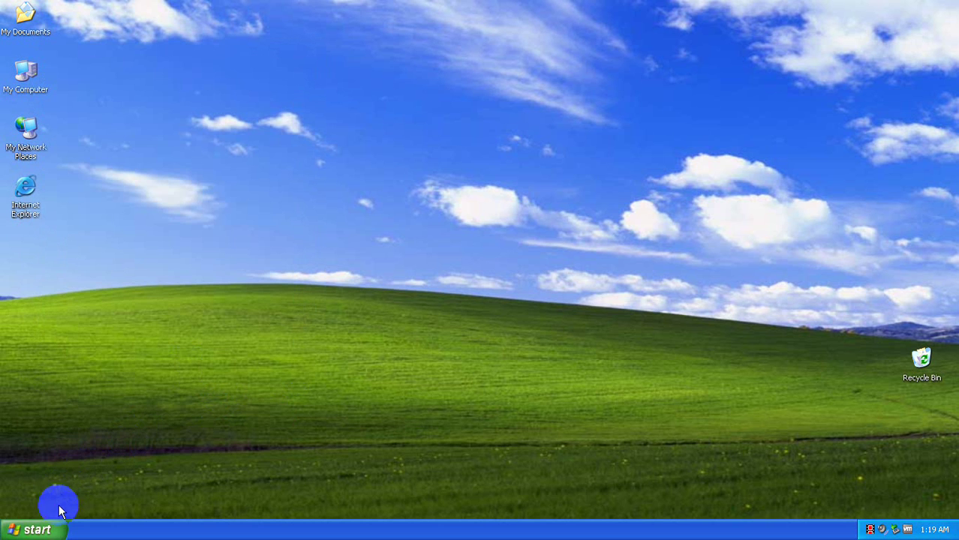
Step: Open the Windows Firewall settings by running firewall.cpl and set the firewall to Off (not recommended)
click(54, 533)
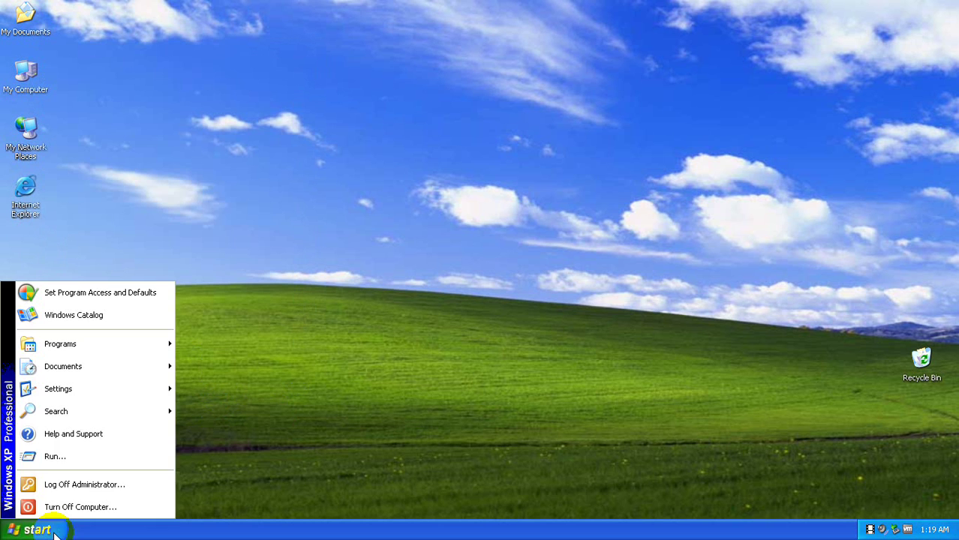
click(81, 456)
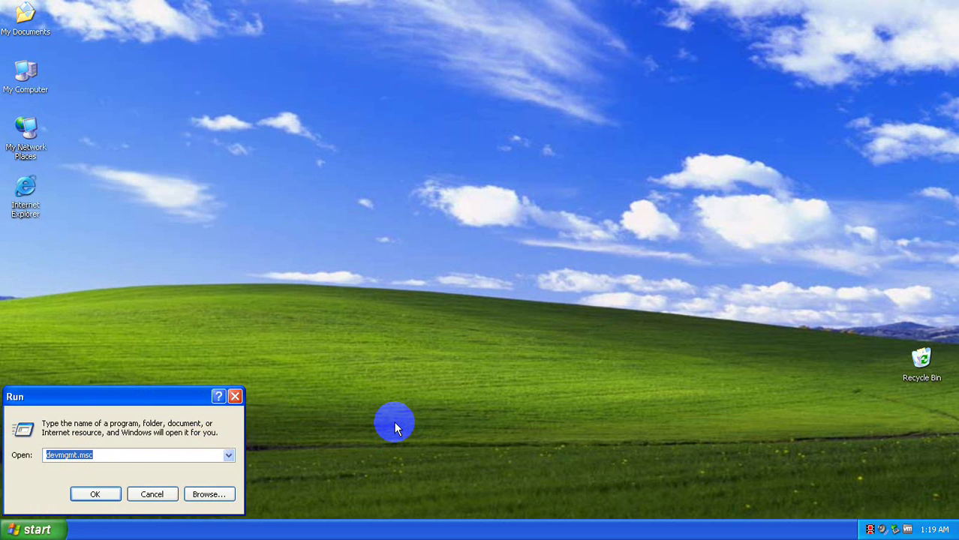
text(firew)
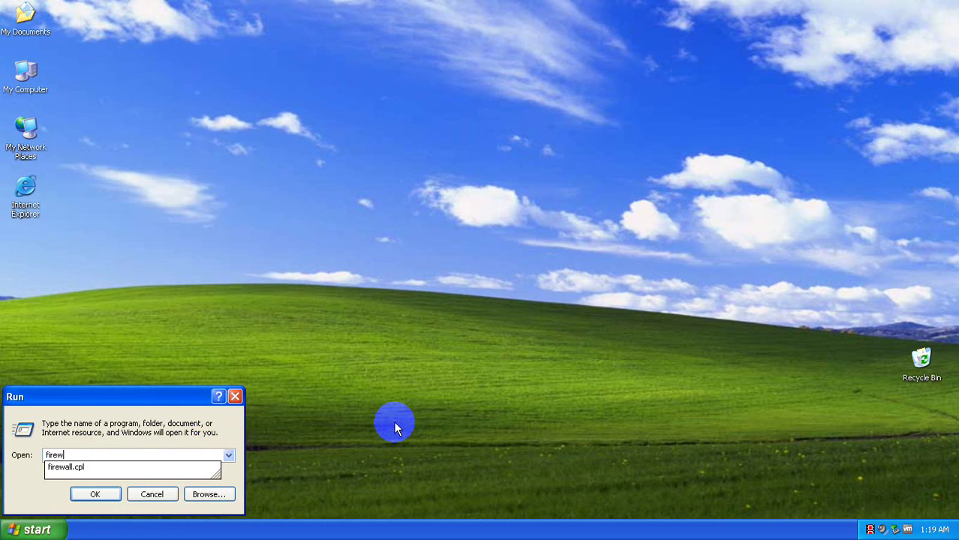
text(all.cpl)
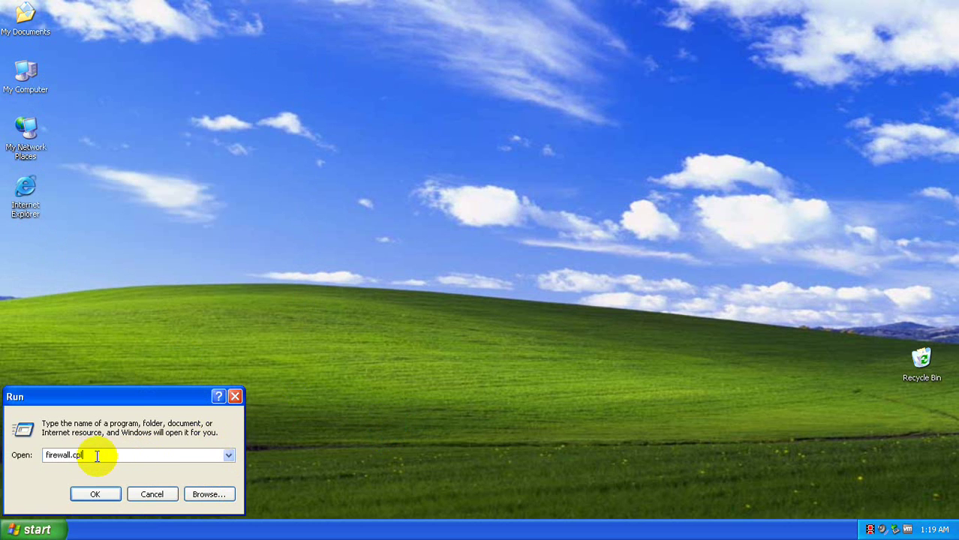
drag(109, 456, 54, 456)
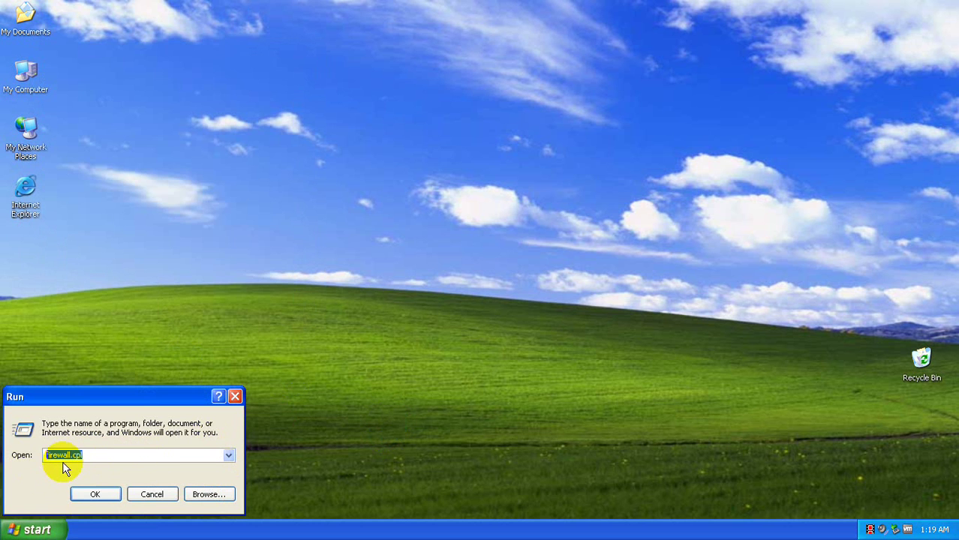
click(96, 457)
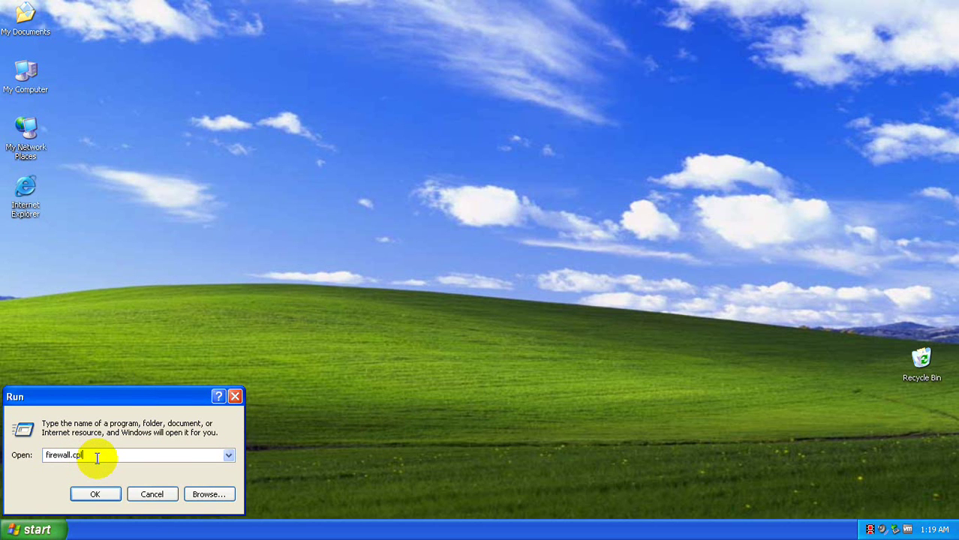
click(95, 495)
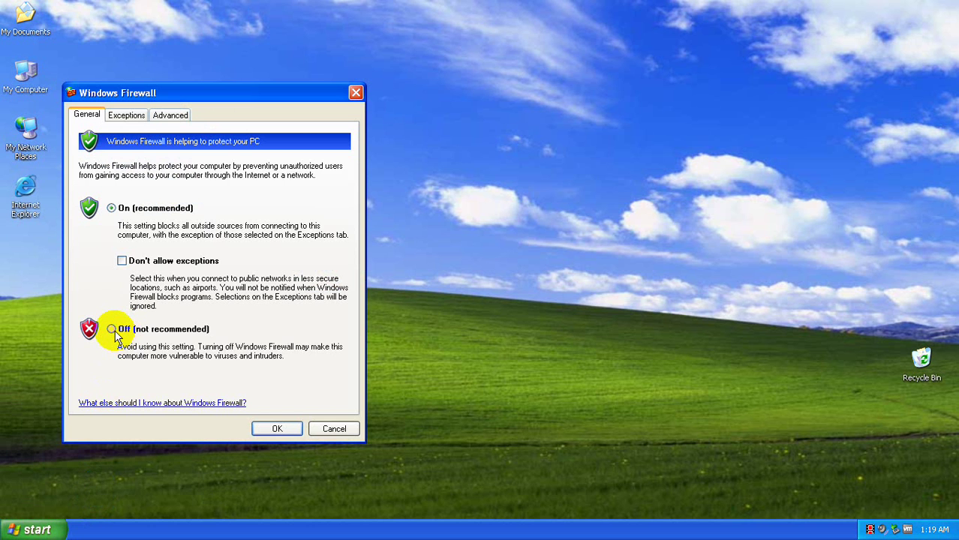
click(112, 330)
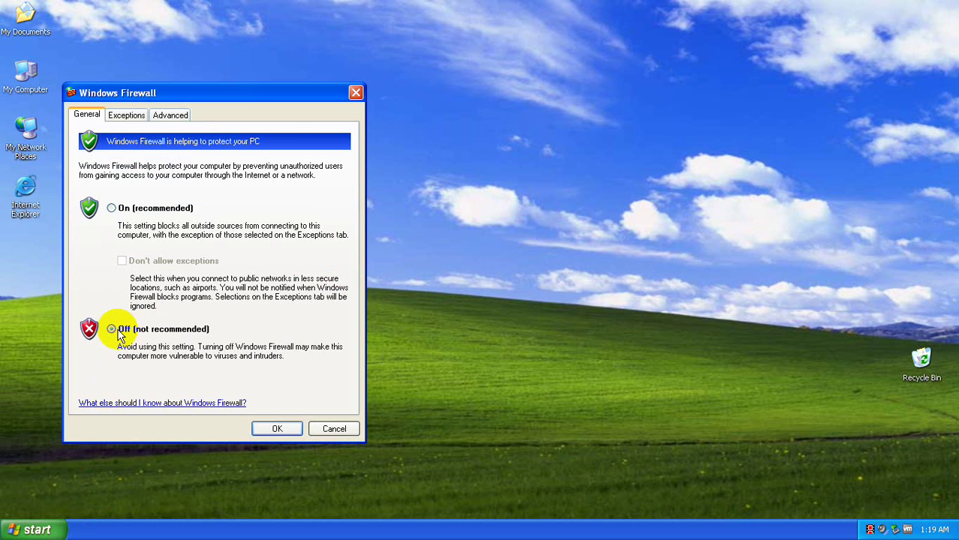
click(276, 428)
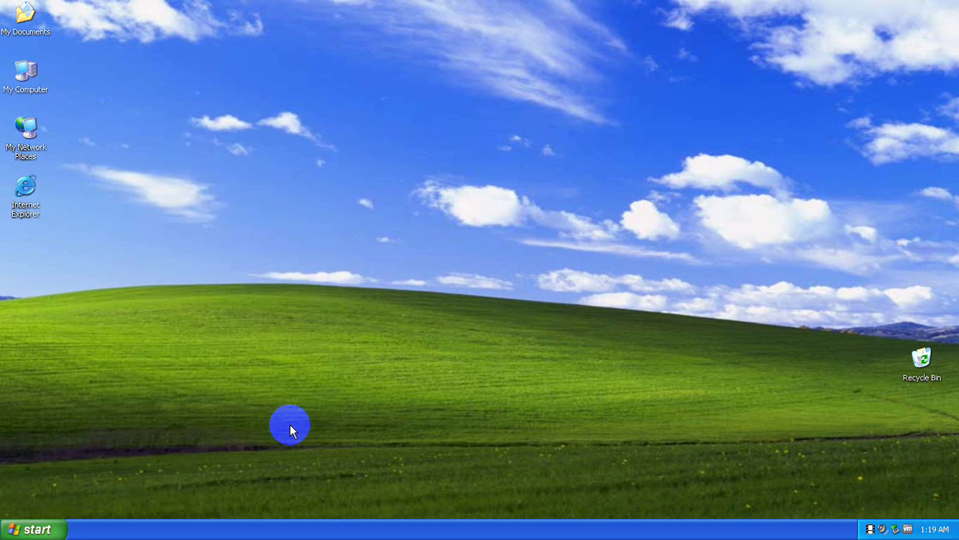
right_click(301, 261)
click(329, 280)
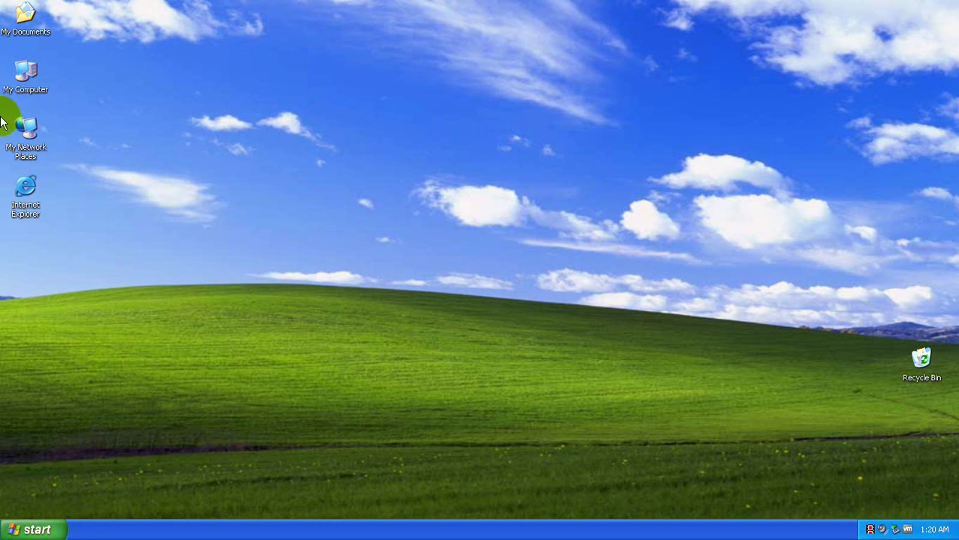
Step: Switch the Control Panel from category display to Classic View and close its window
click(34, 530)
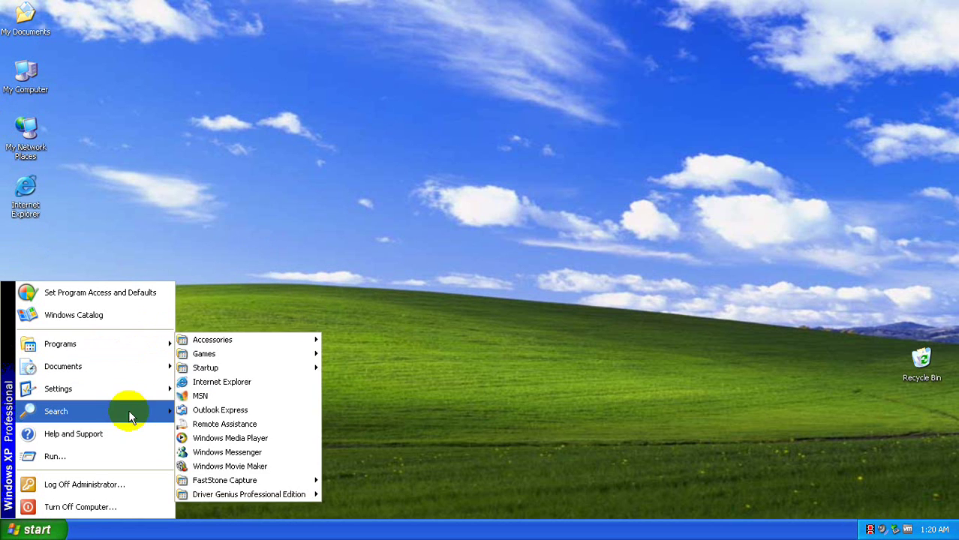
mouse_move(141, 390)
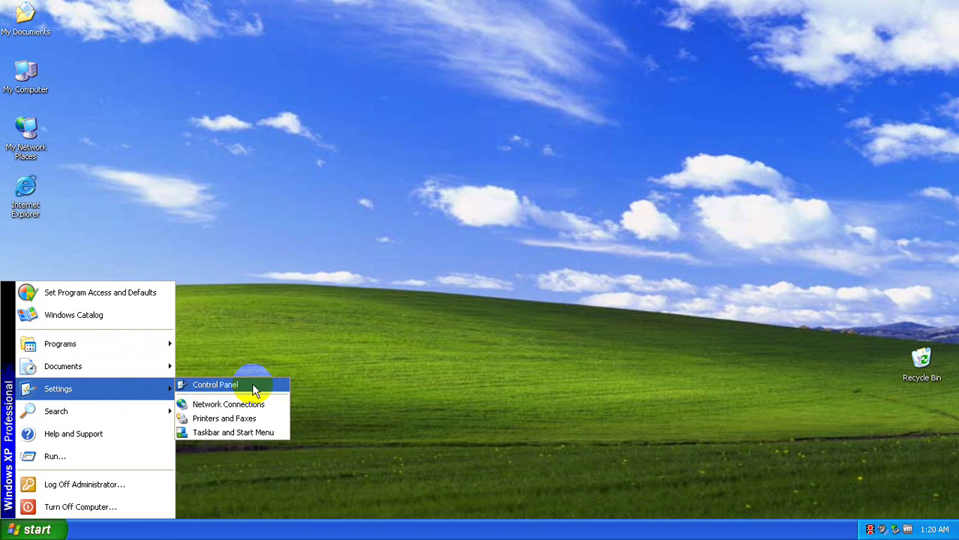
click(253, 387)
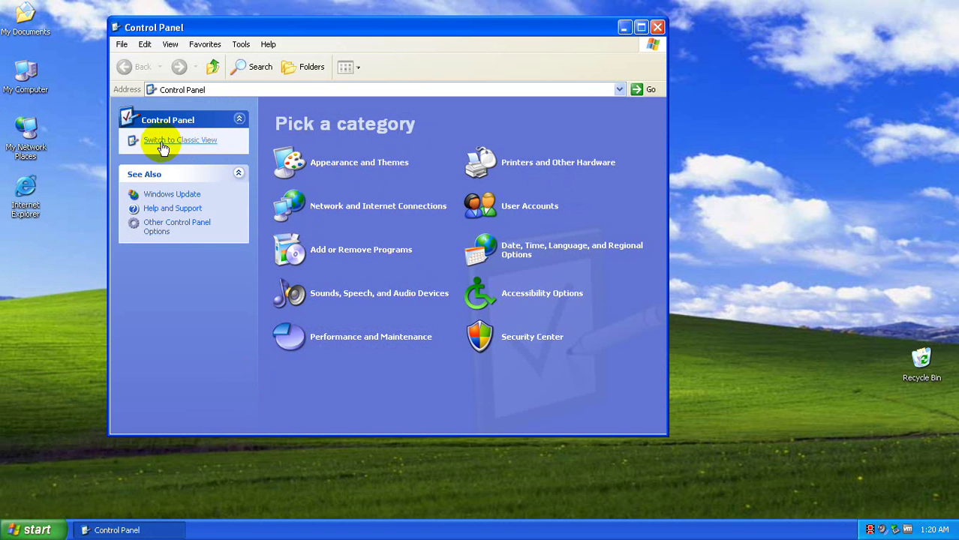
click(209, 142)
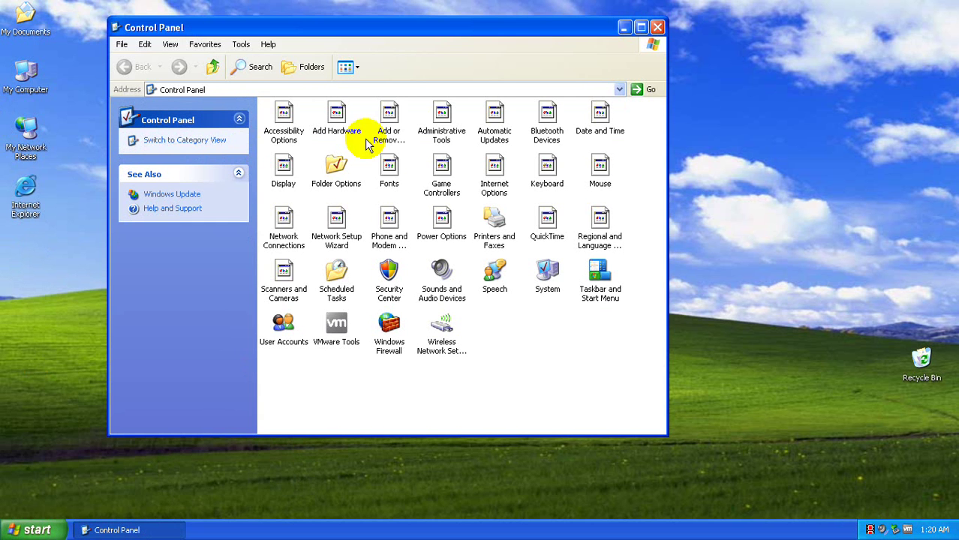
click(205, 144)
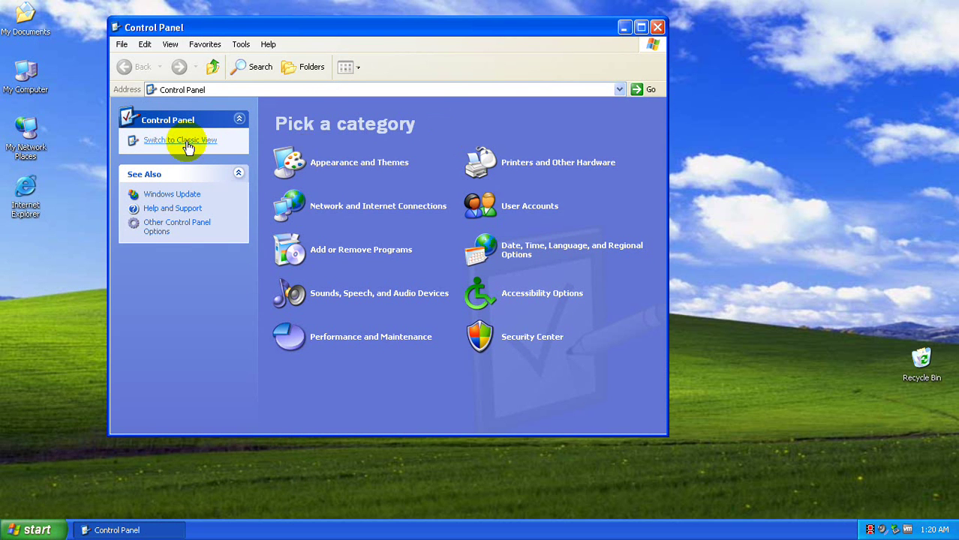
click(188, 144)
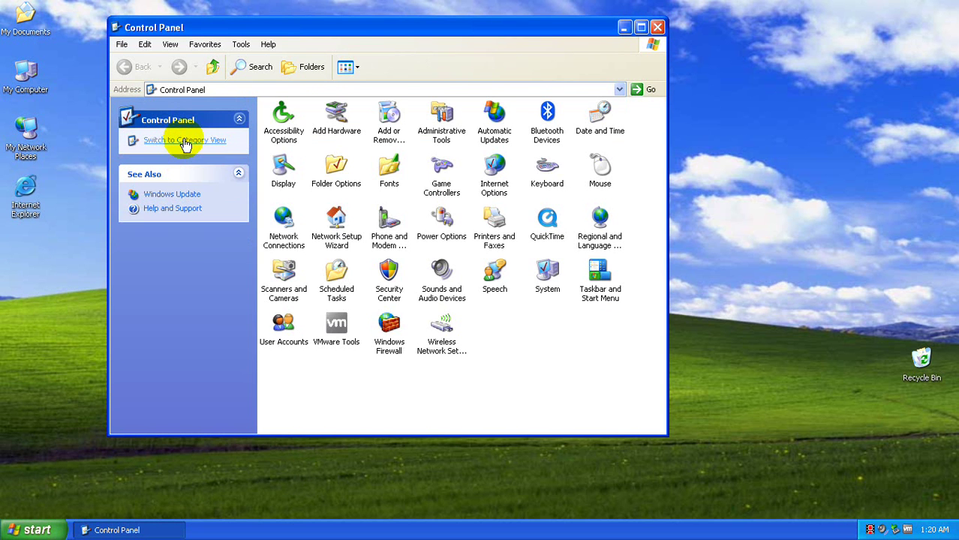
key(alt)
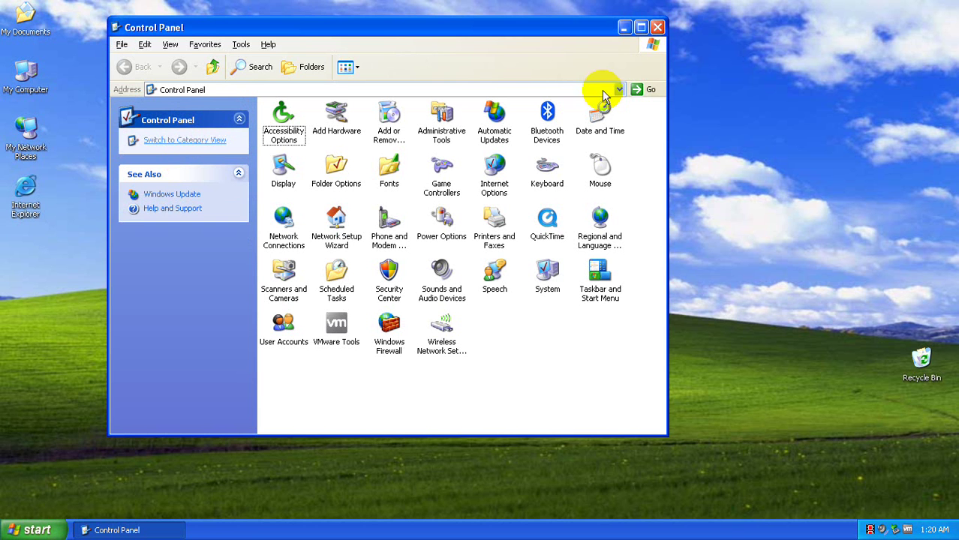
key(alt)
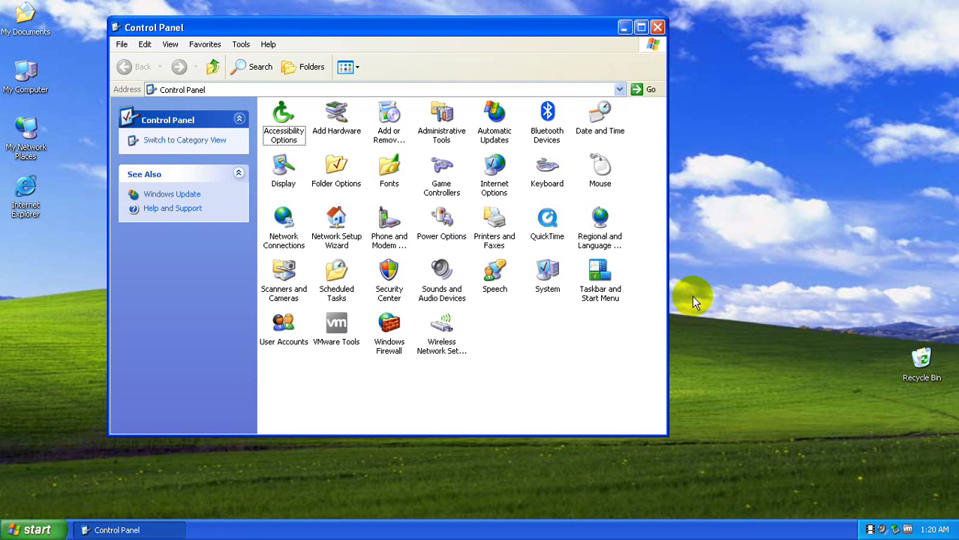
click(655, 28)
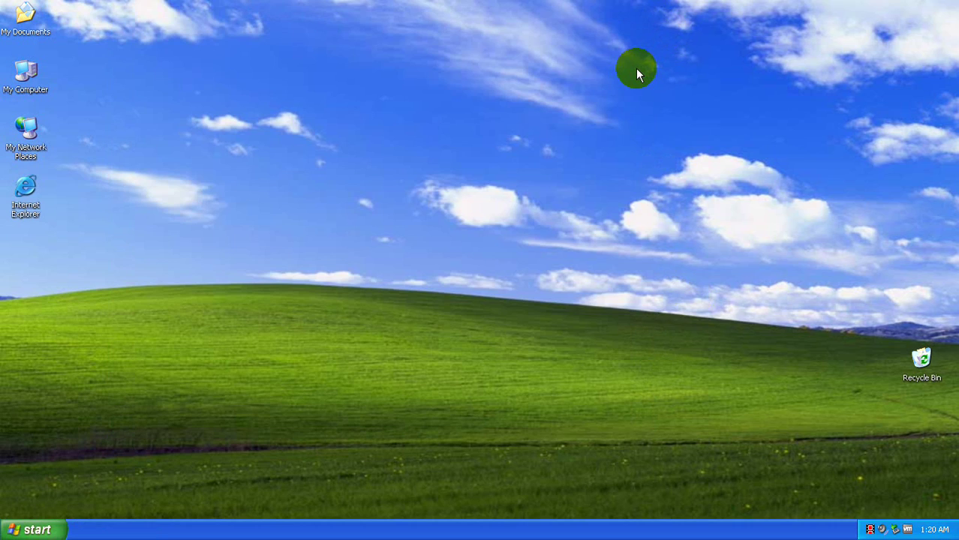